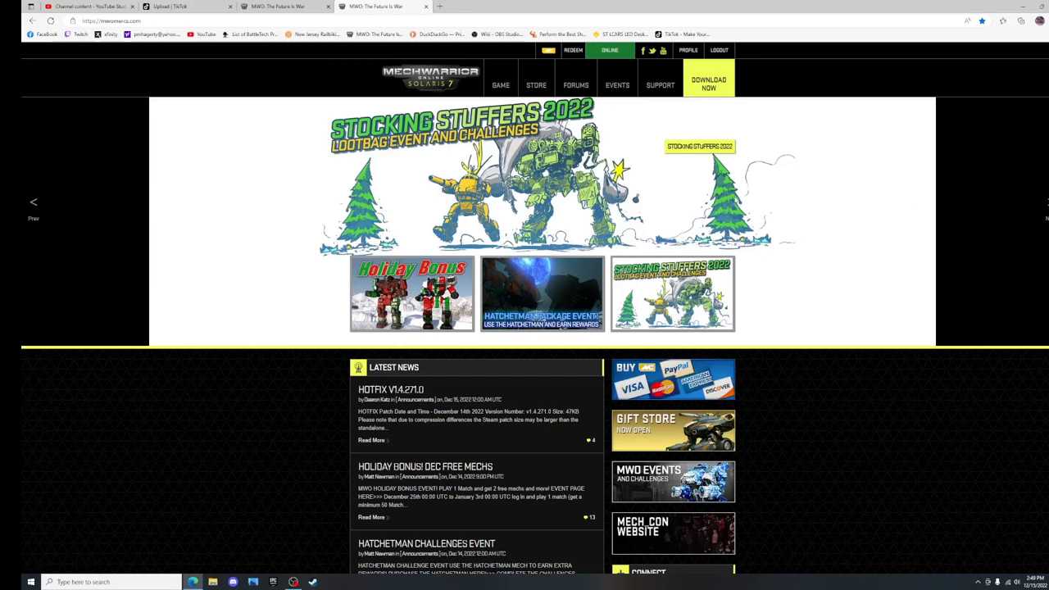
Open the Stocking Stuffer 2022 Loot Bag Event article from the homepage banner
left_click(701, 147)
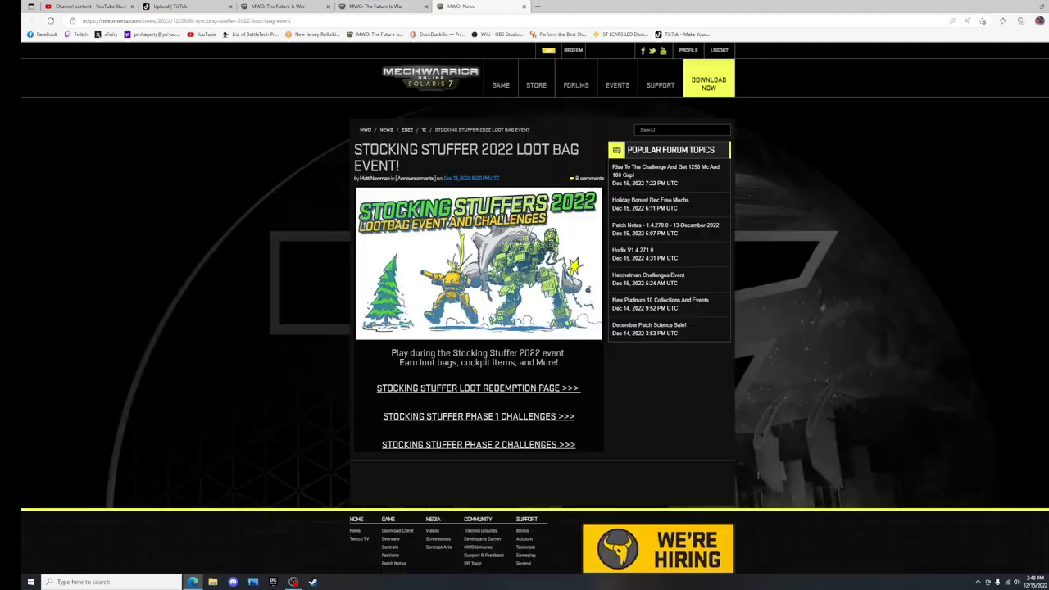
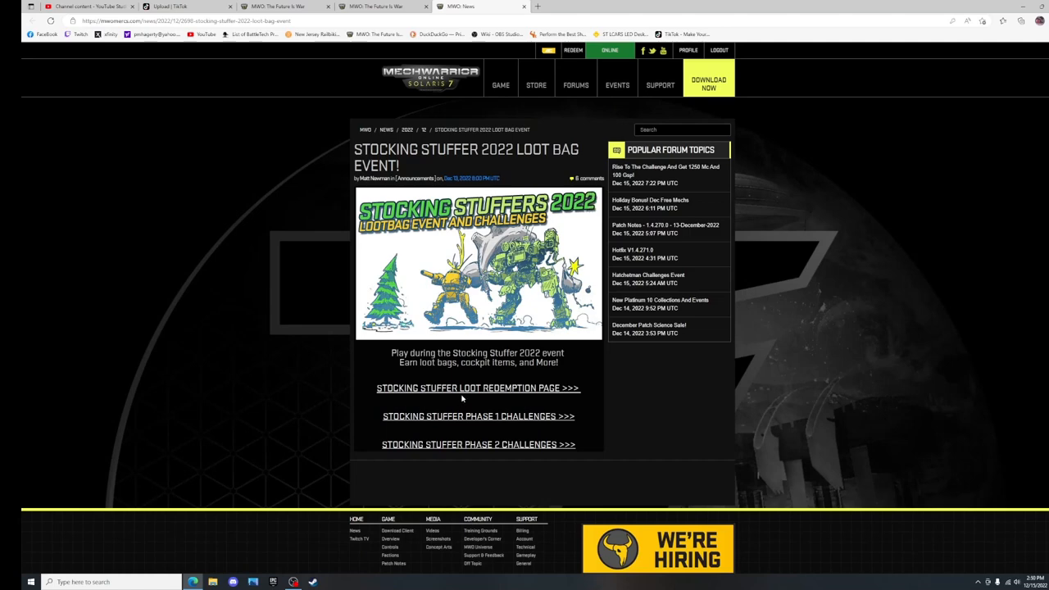
Redeem the completed Nutcracker challenge's cockpit standing item reward on the Phase 1 challenges page
left_click(474, 418)
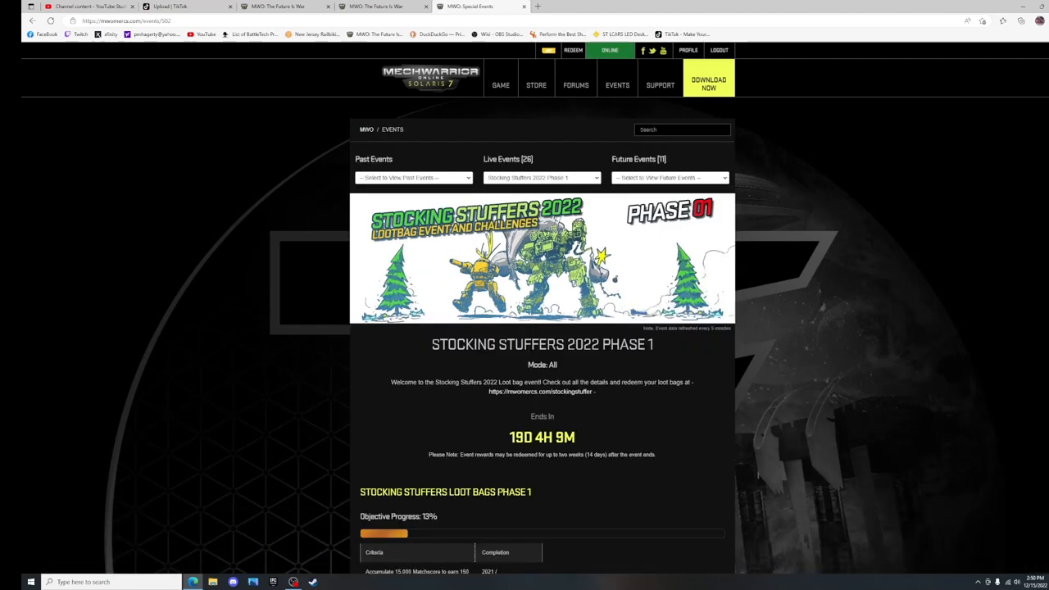
scroll(569, 380, "down", 3)
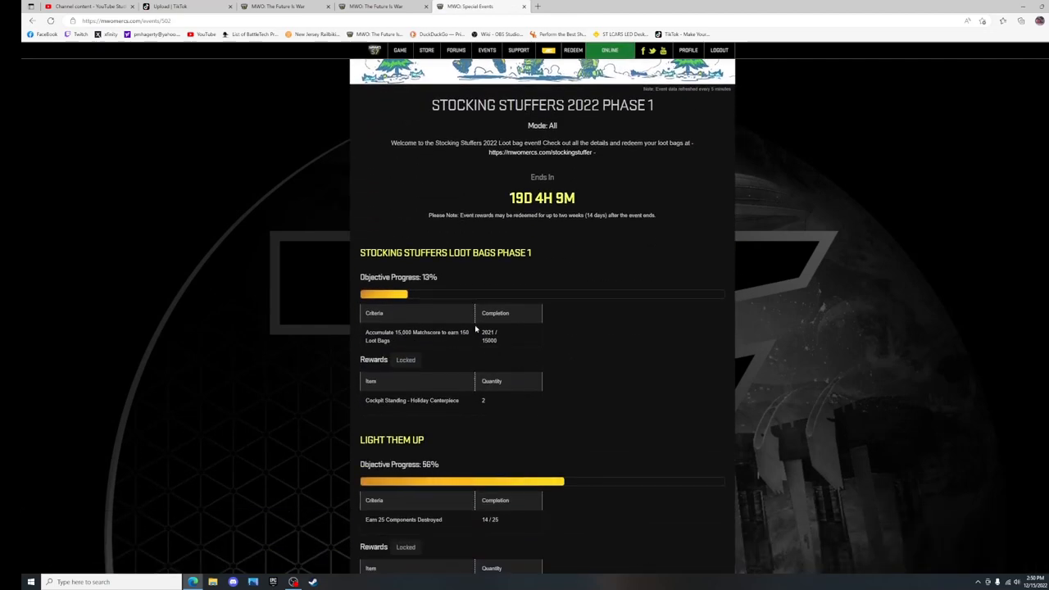
scroll(542, 386, "down", 6)
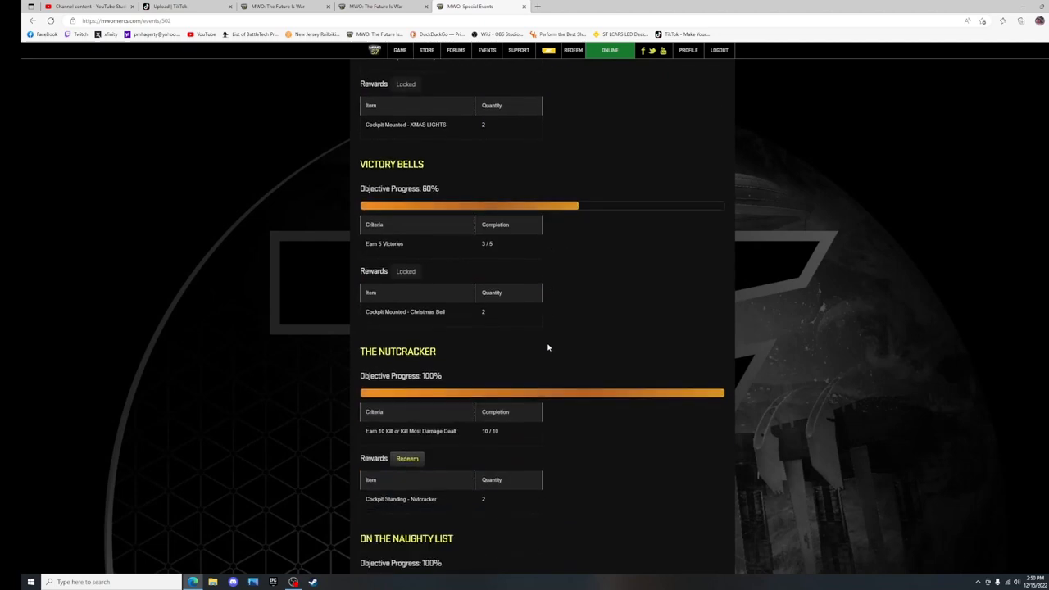
scroll(548, 347, "down", 2)
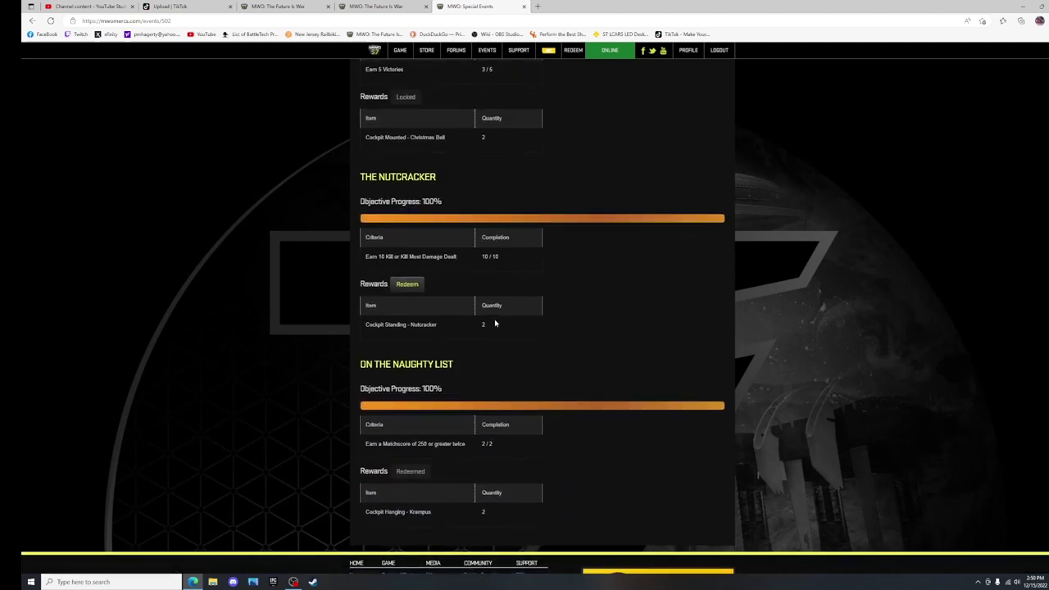
left_click(407, 285)
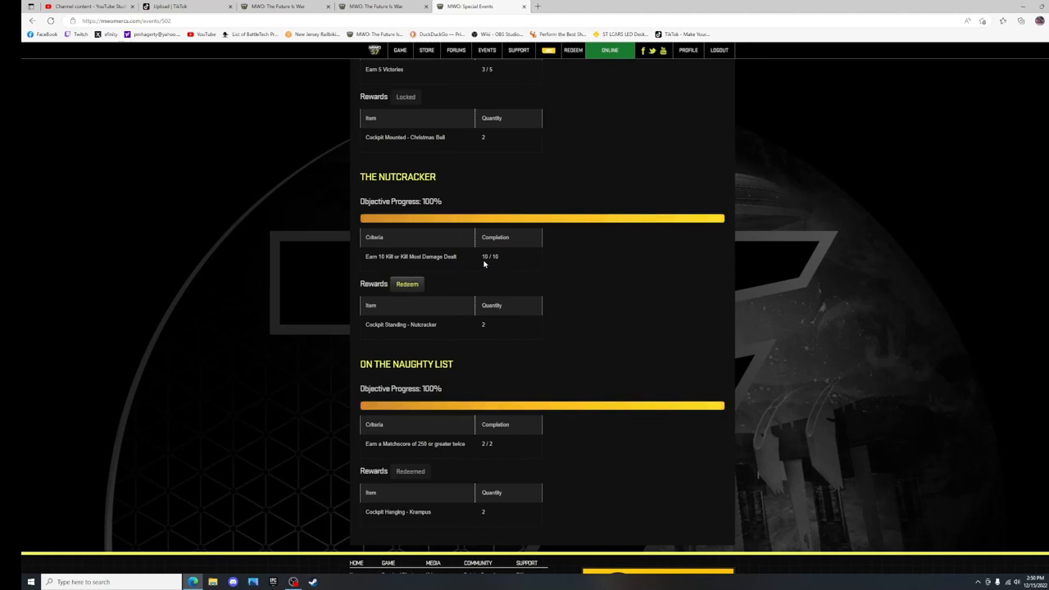
left_click(407, 285)
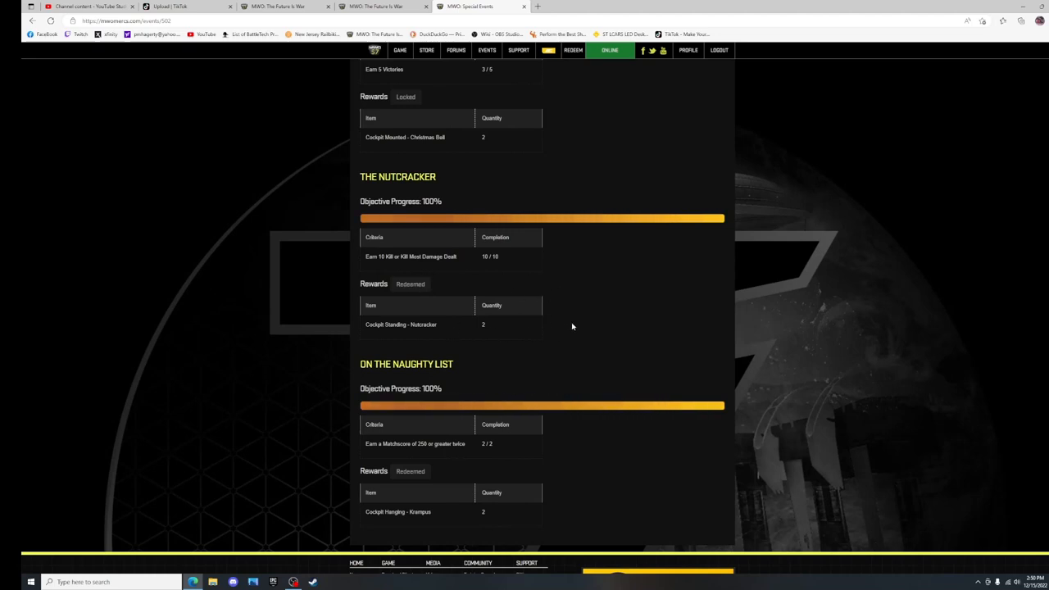
scroll(575, 326, "down", 2)
scroll(592, 324, "up", 1)
scroll(594, 324, "up", 4)
scroll(597, 326, "up", 4)
scroll(598, 326, "up", 3)
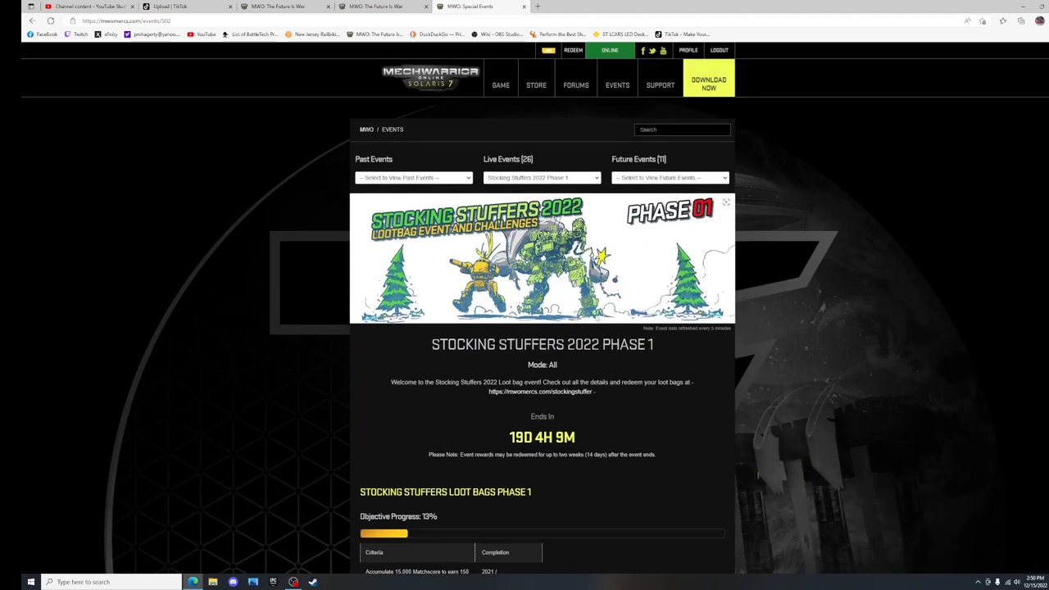
Go to the Stocking Stuffer loot redemption page and review the 50-bag tier prize choices without picking one
left_click(32, 20)
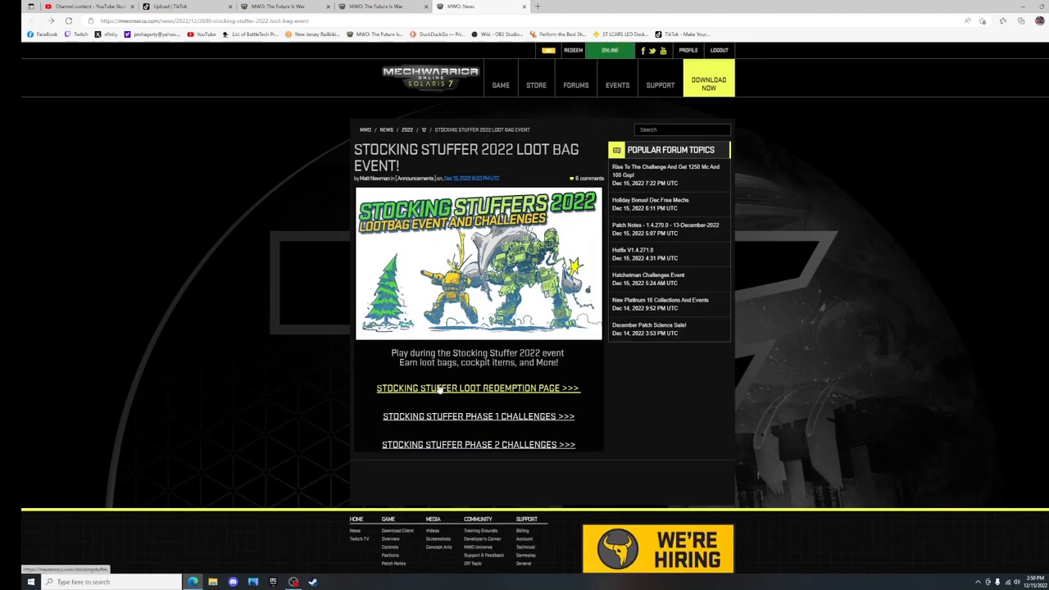
left_click(465, 393)
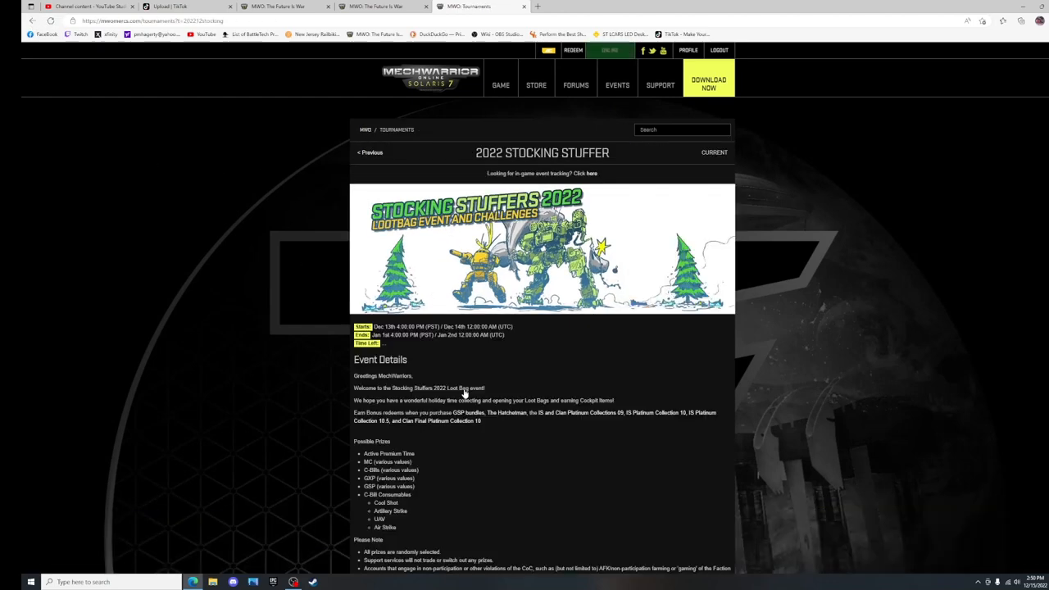
scroll(468, 394, "down", 6)
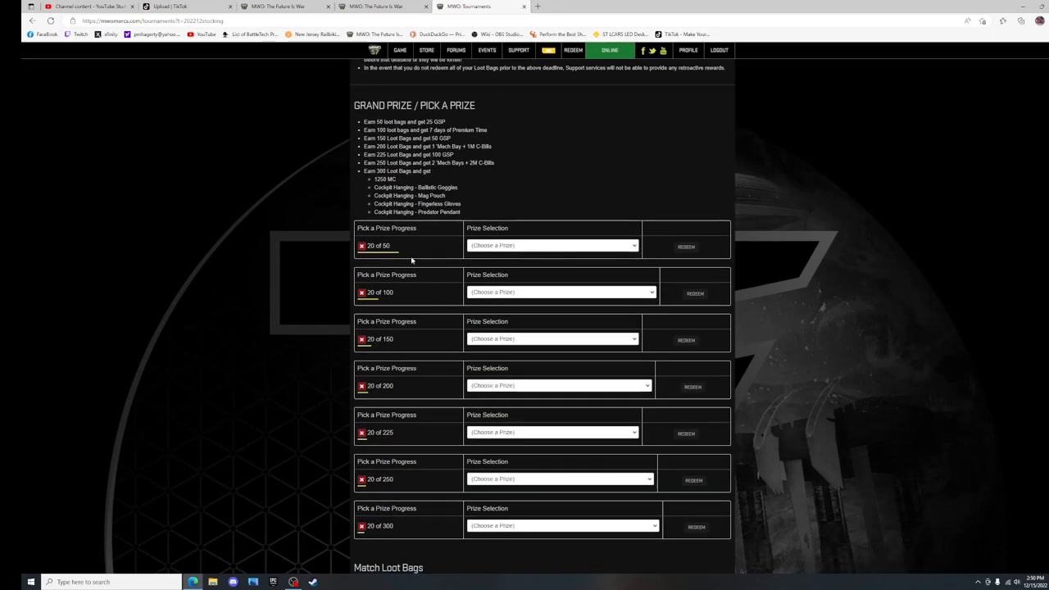
left_click(627, 246)
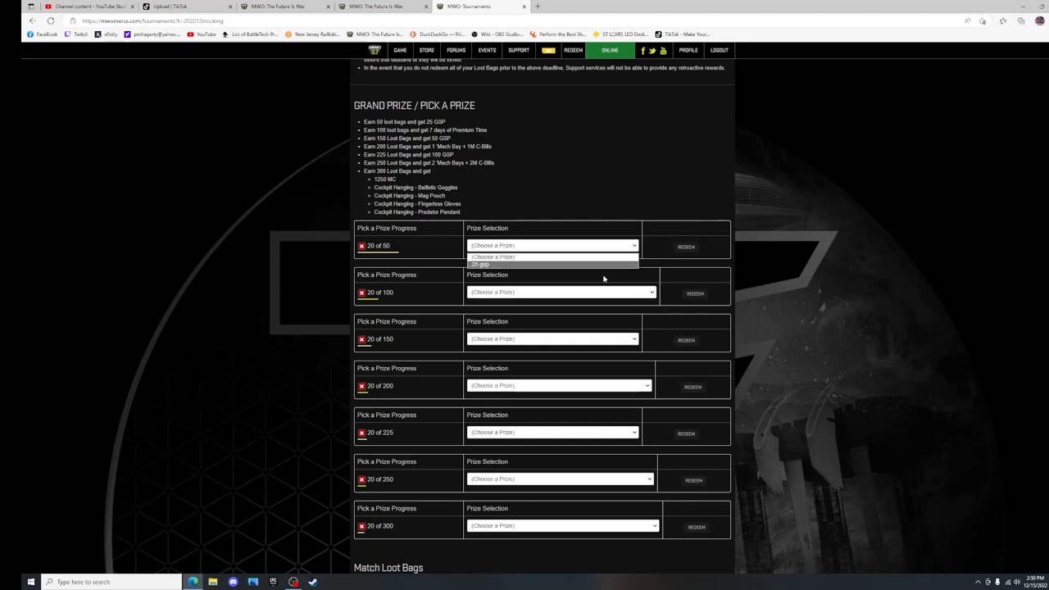
left_click(636, 246)
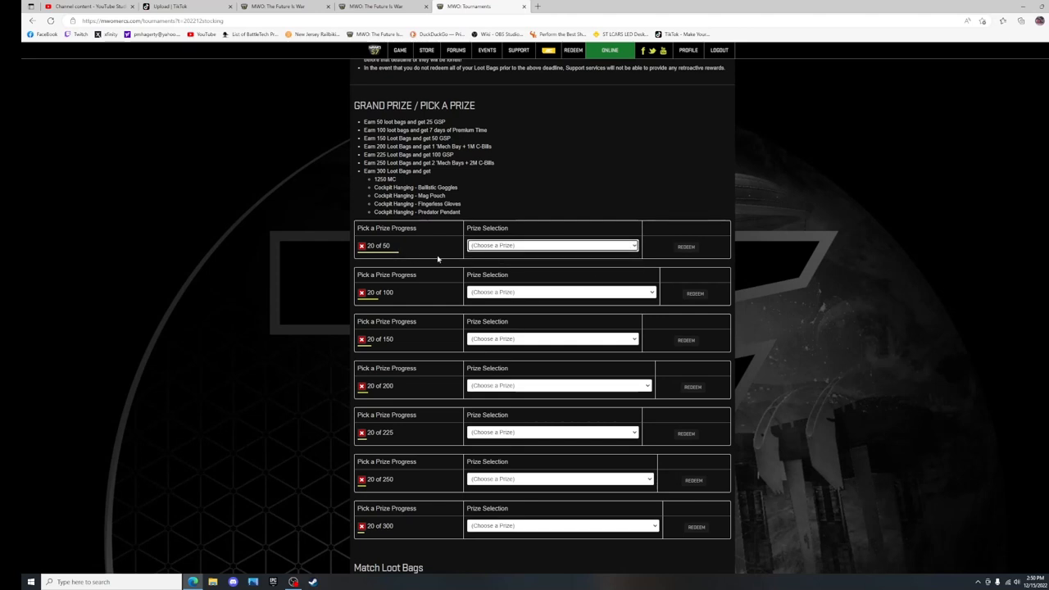
scroll(438, 258, "down", 3)
scroll(437, 258, "down", 1)
scroll(438, 258, "down", 1)
scroll(437, 257, "down", 3)
scroll(539, 246, "up", 1)
scroll(550, 241, "up", 1)
scroll(550, 244, "down", 1)
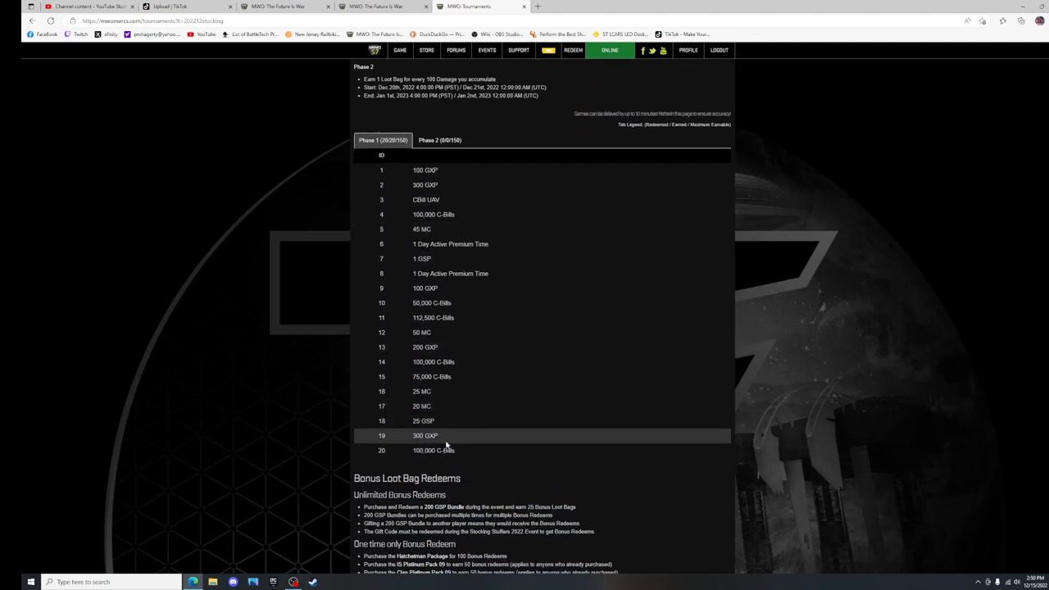
scroll(445, 271, "up", 2)
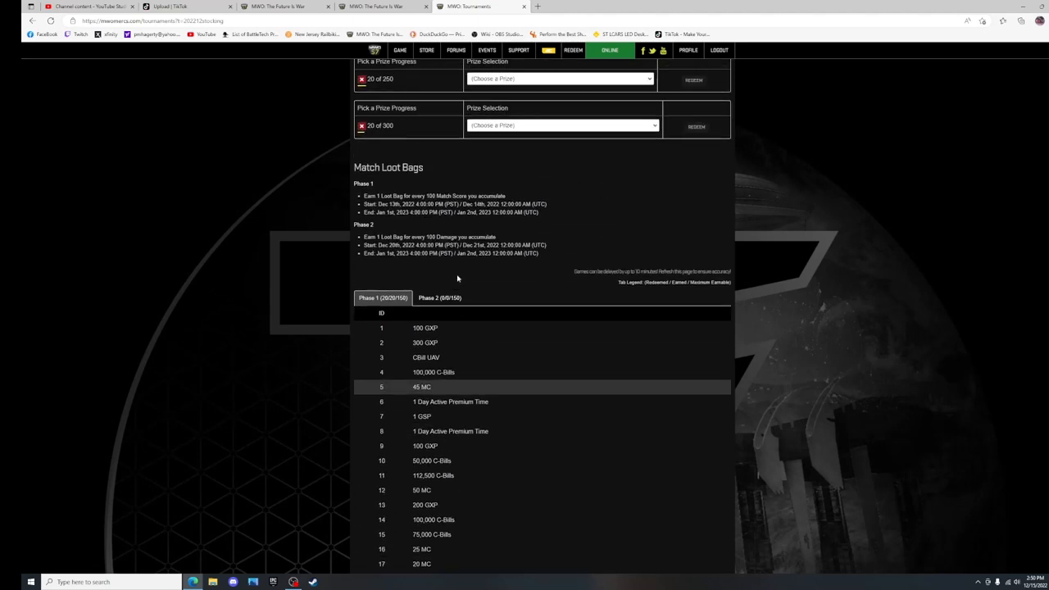
scroll(445, 374, "down", 3)
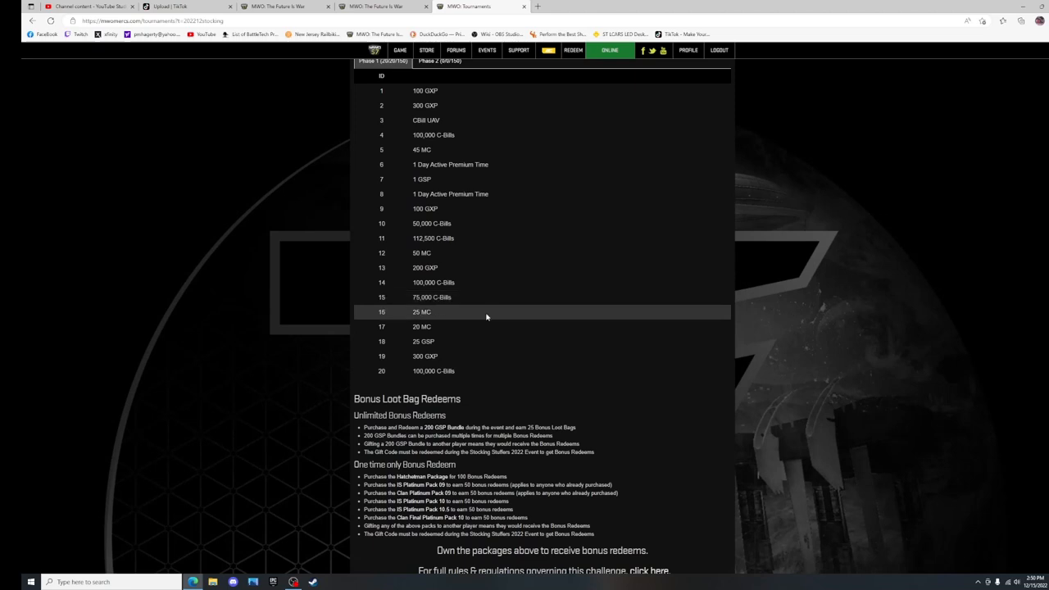
scroll(486, 318, "down", 2)
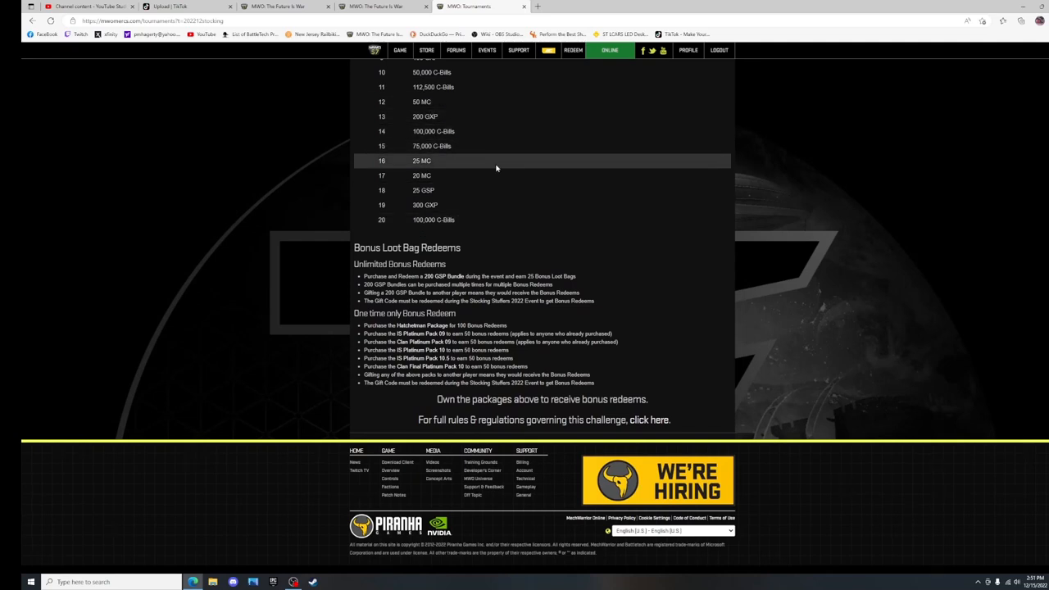
scroll(507, 177, "up", 3)
scroll(507, 177, "up", 1)
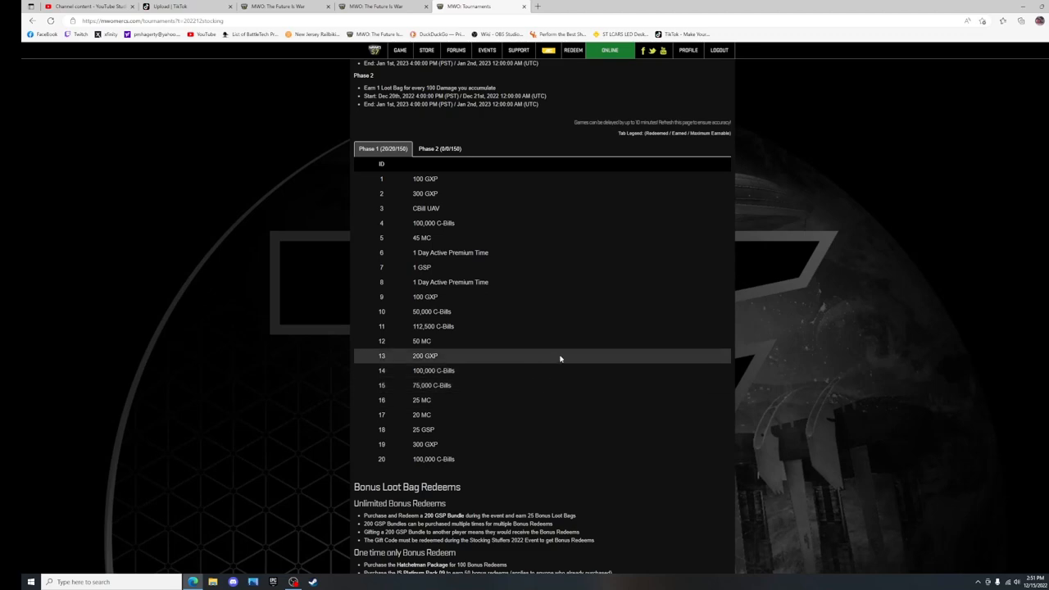
scroll(587, 326, "up", 6)
scroll(587, 326, "up", 5)
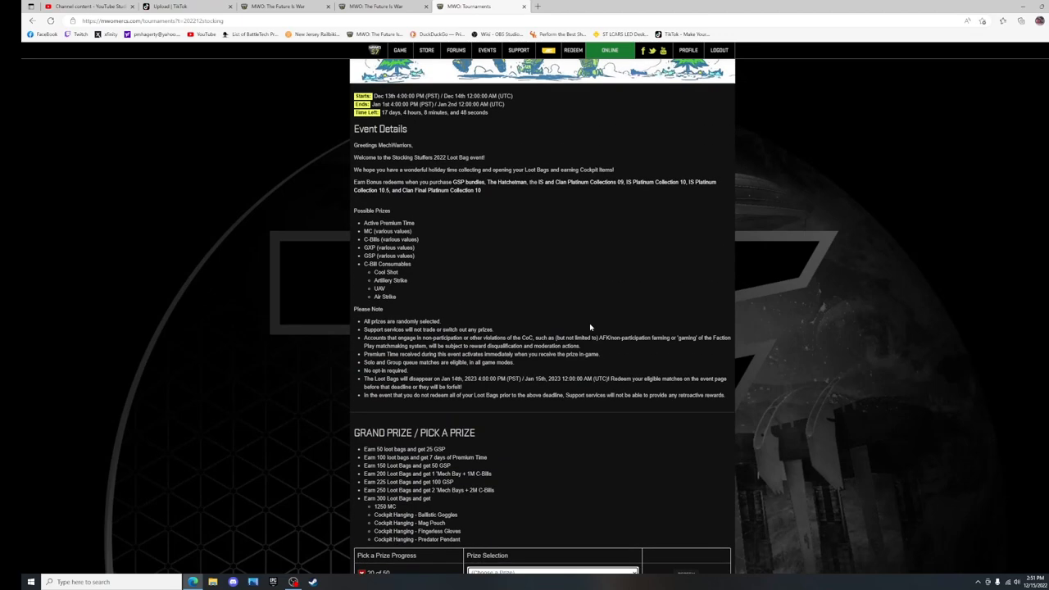
scroll(589, 327, "down", 2)
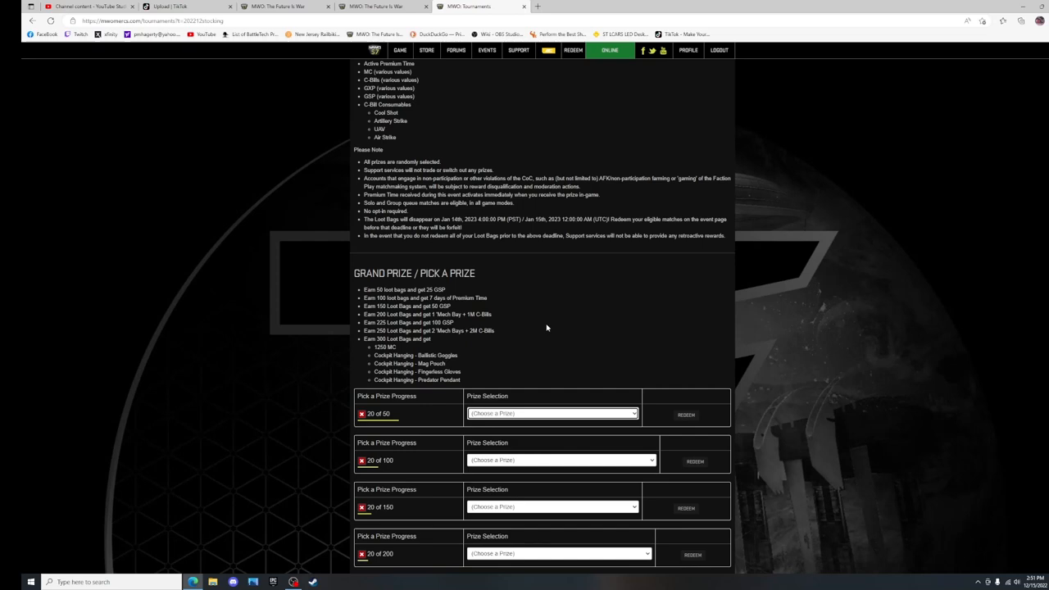
scroll(551, 327, "up", 3)
scroll(549, 316, "up", 2)
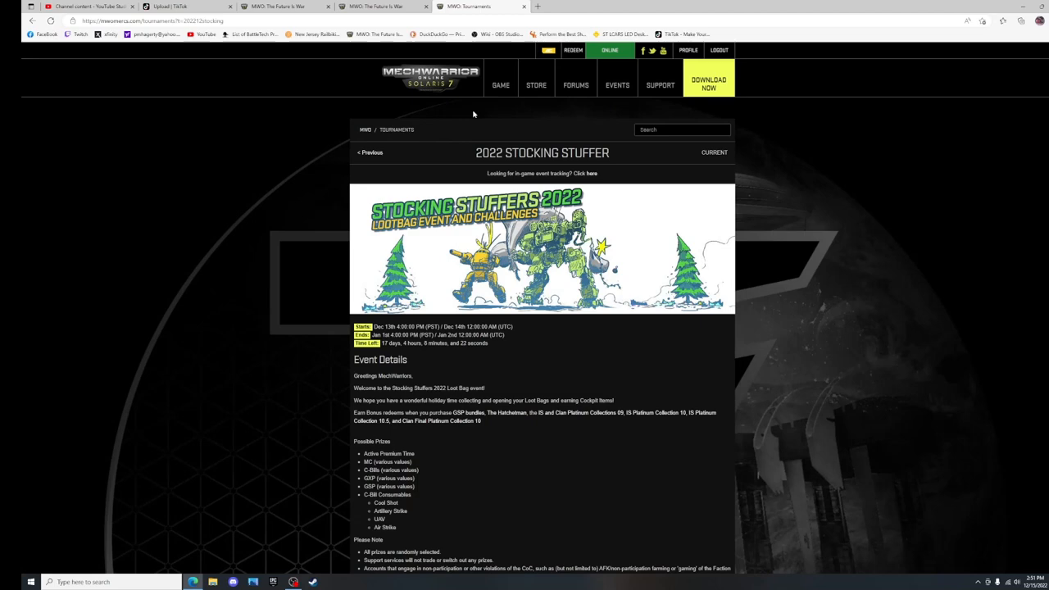
From the home page, advance the featured banner to the Winterfest slide and open its details article
left_click(428, 72)
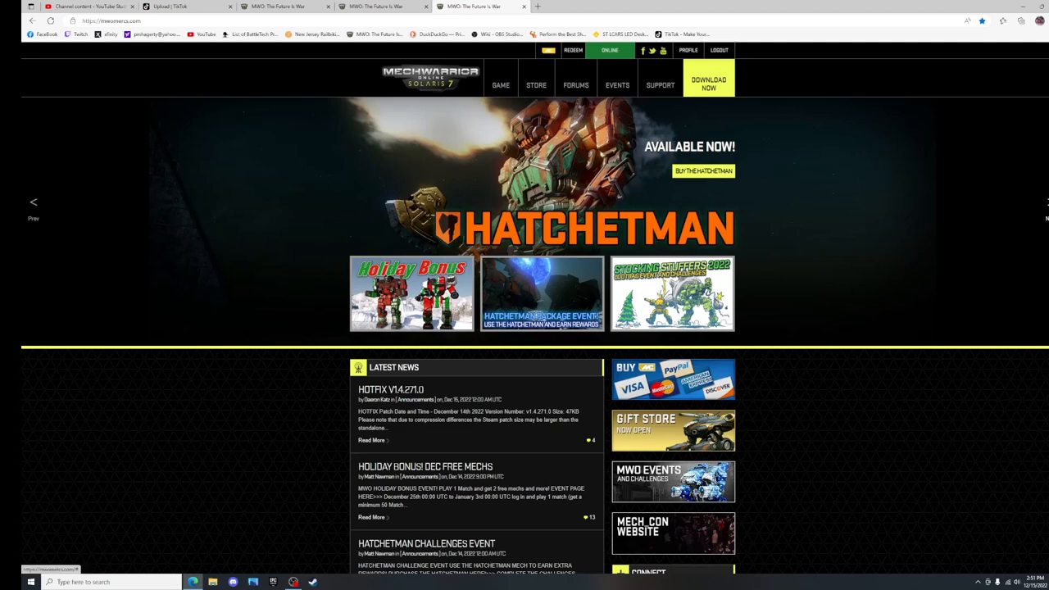
left_click(1046, 205)
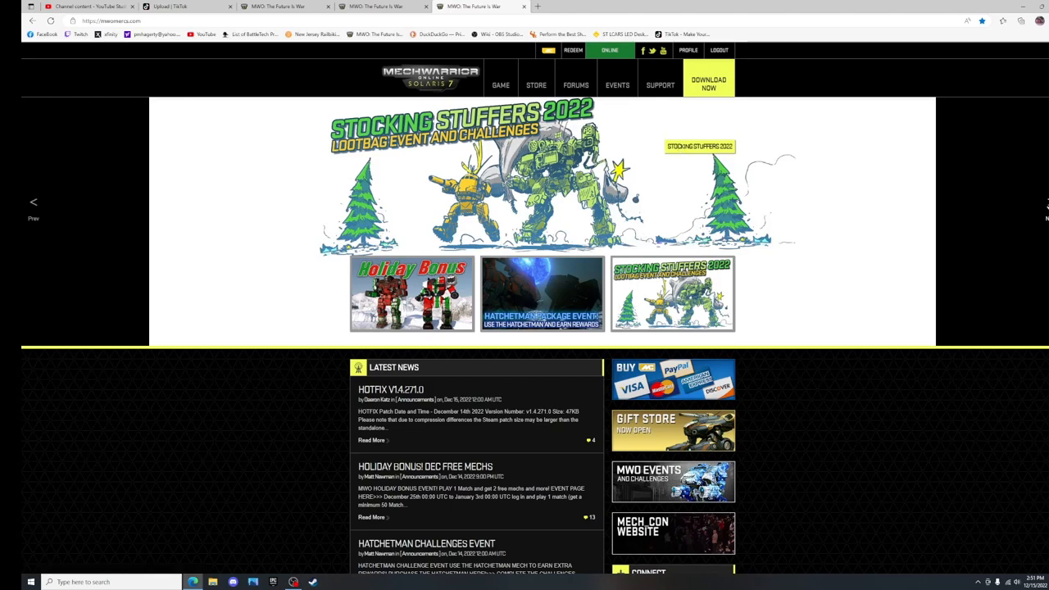
left_click(1046, 205)
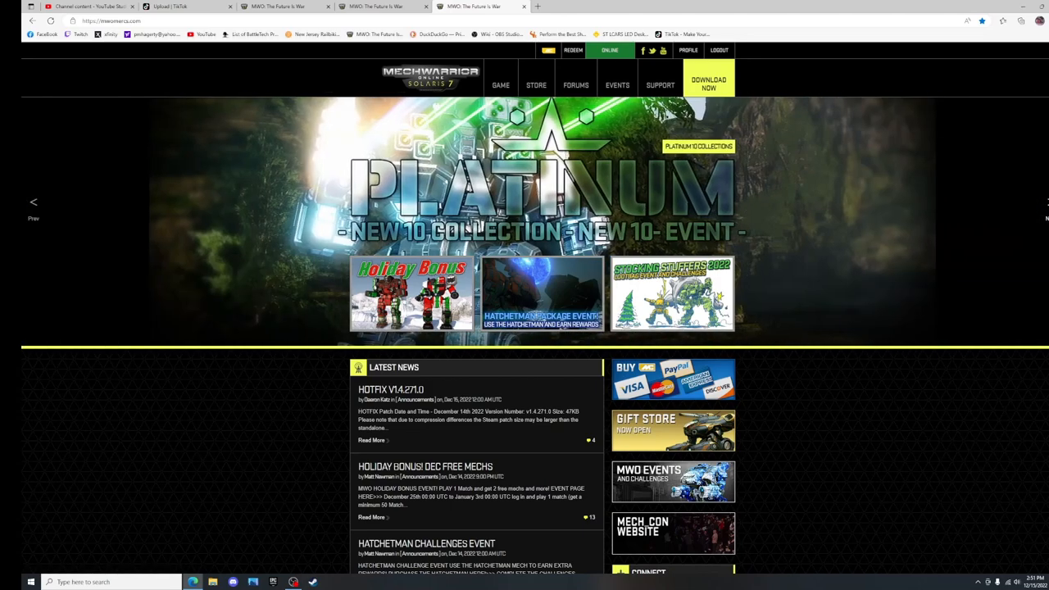
left_click(1046, 203)
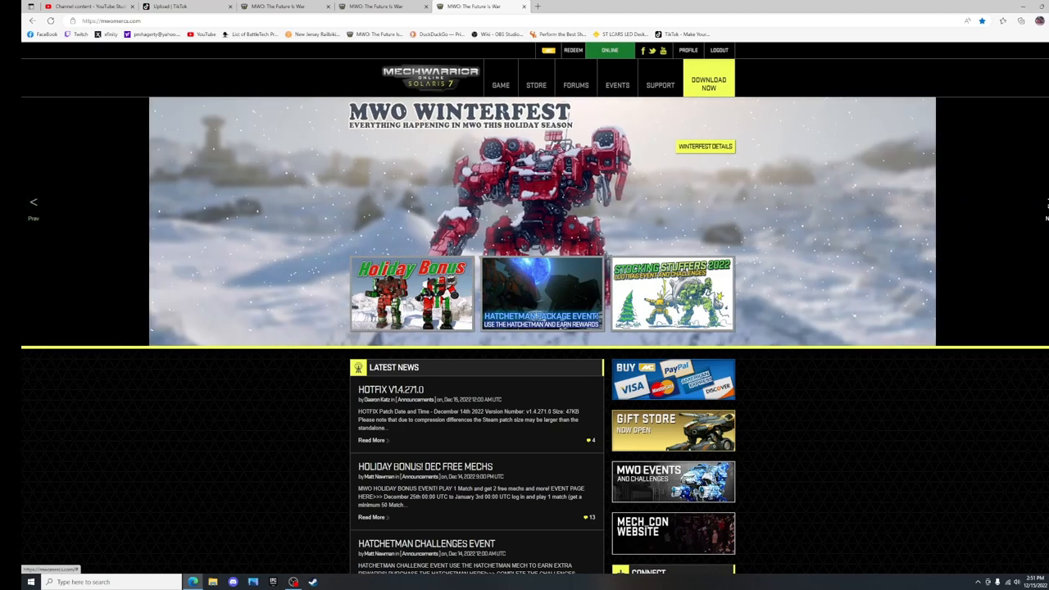
left_click(697, 151)
scroll(545, 228, "down", 1)
scroll(545, 229, "down", 2)
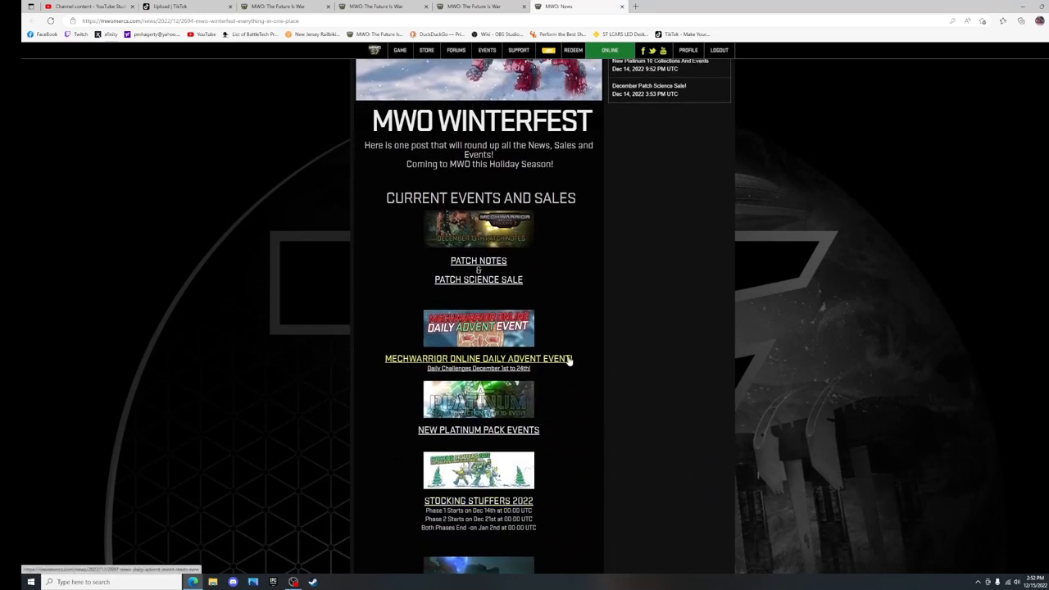
scroll(576, 353, "up", 3)
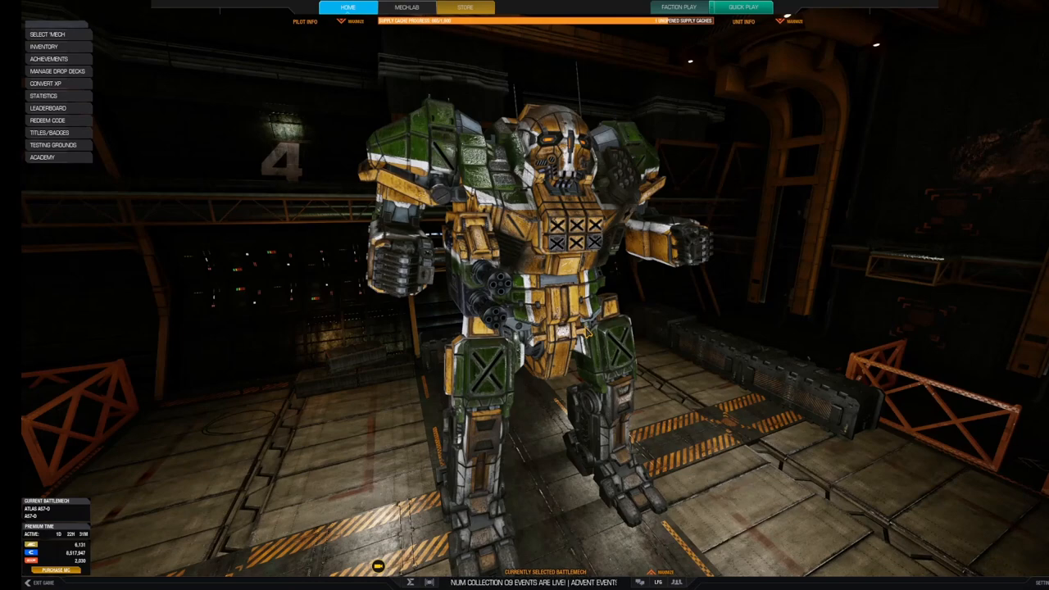
Orbit the hangar view around the Atlas mech and bring up the Special Events browser
mouse_move(588, 331)
left_mouse_down()
mouse_move(489, 323)
mouse_move(621, 319)
mouse_move(469, 322)
mouse_move(623, 324)
mouse_move(445, 323)
mouse_move(558, 324)
mouse_move(478, 426)
left_mouse_up()
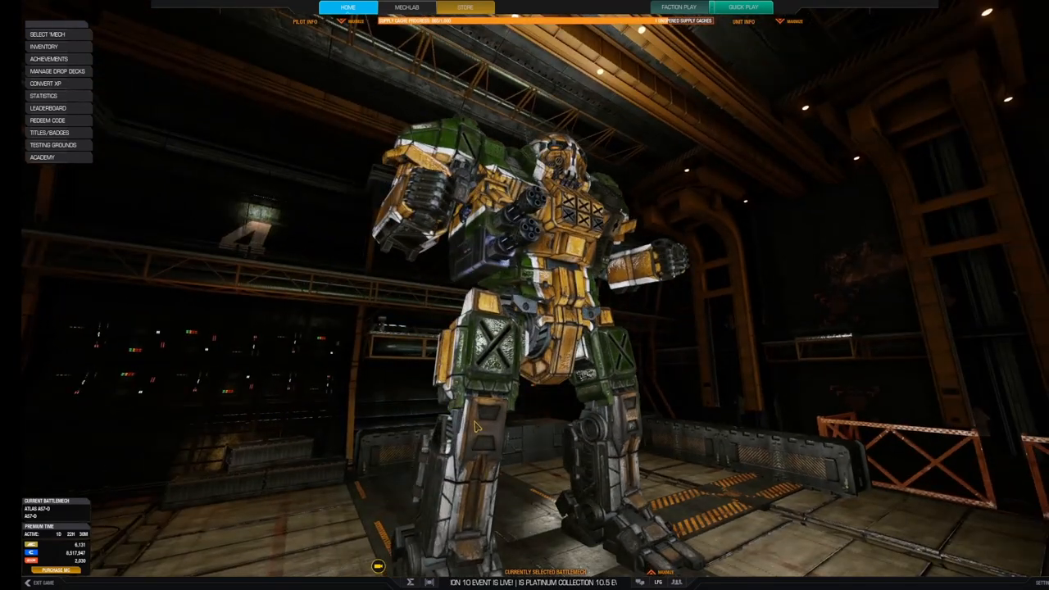
left_click(409, 583)
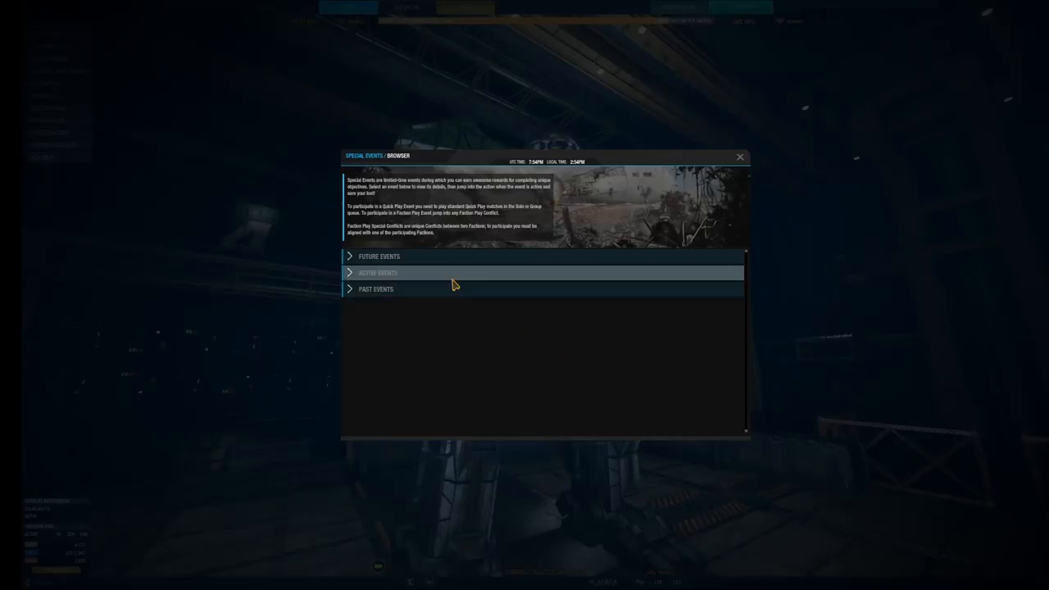
Expand Active Events, view the Dec 12 Advent Krampus cockpit item reward, and close the events window
left_click(452, 275)
scroll(494, 344, "down", 3)
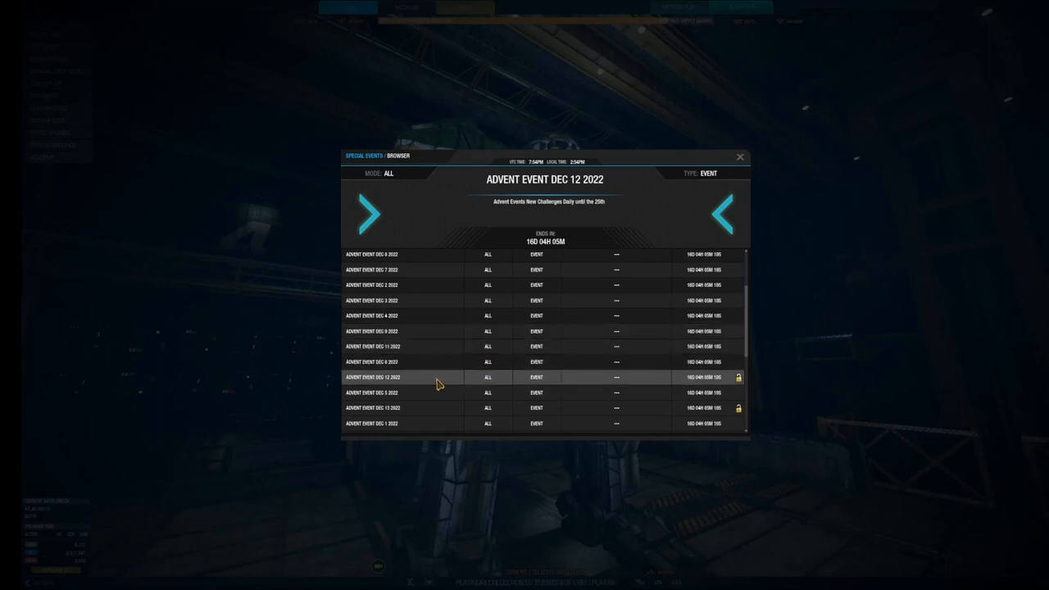
left_click(382, 384)
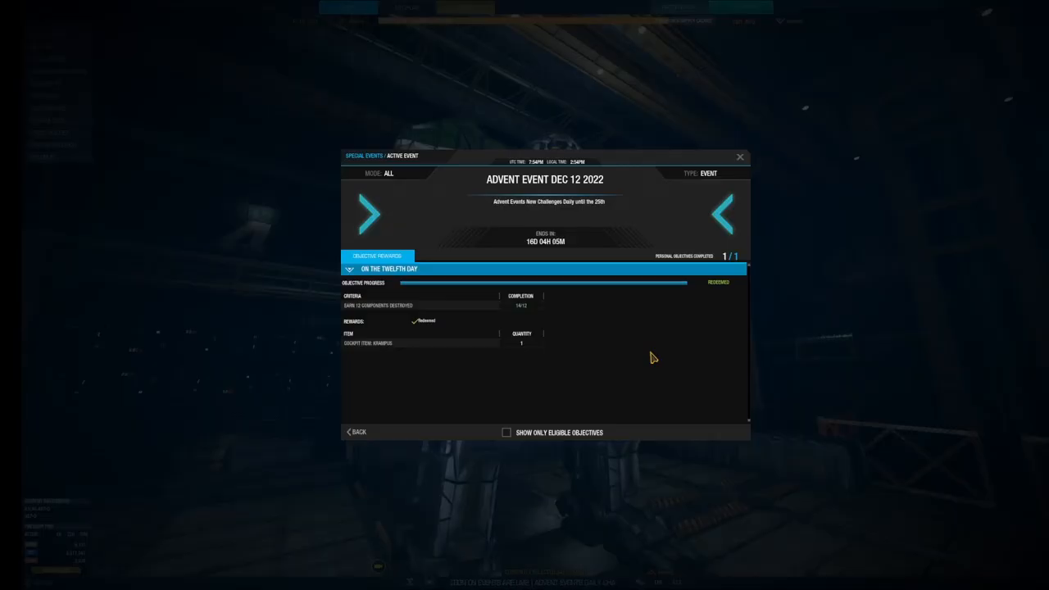
left_click(359, 434)
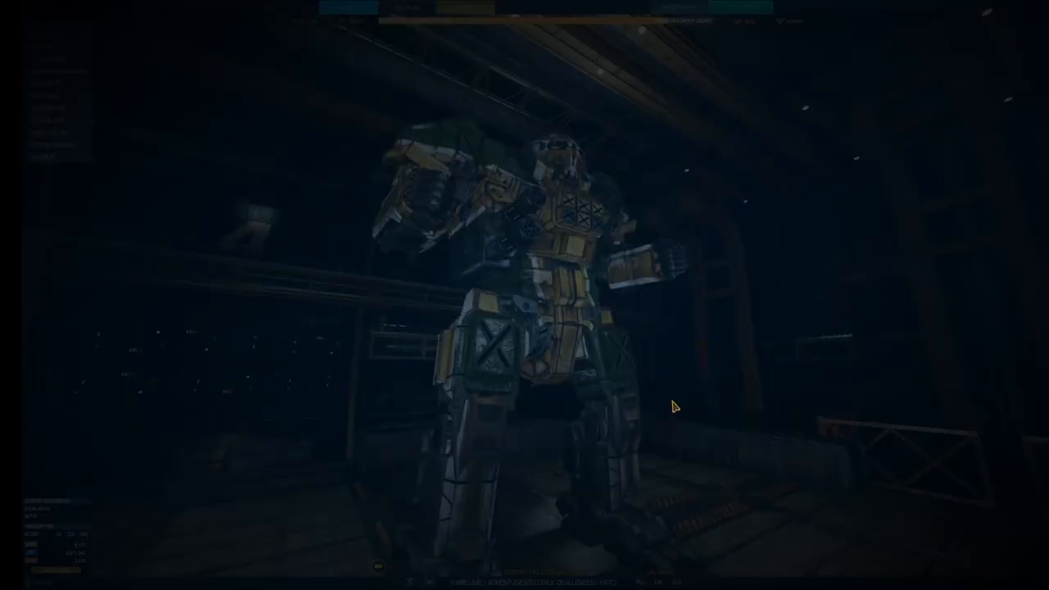
scroll(662, 398, "down", 2)
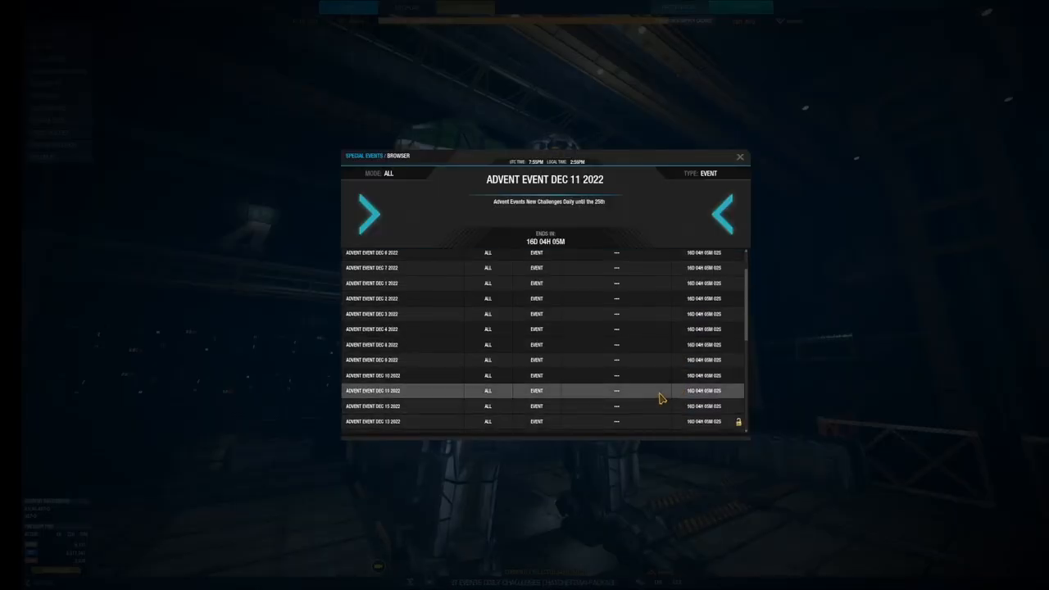
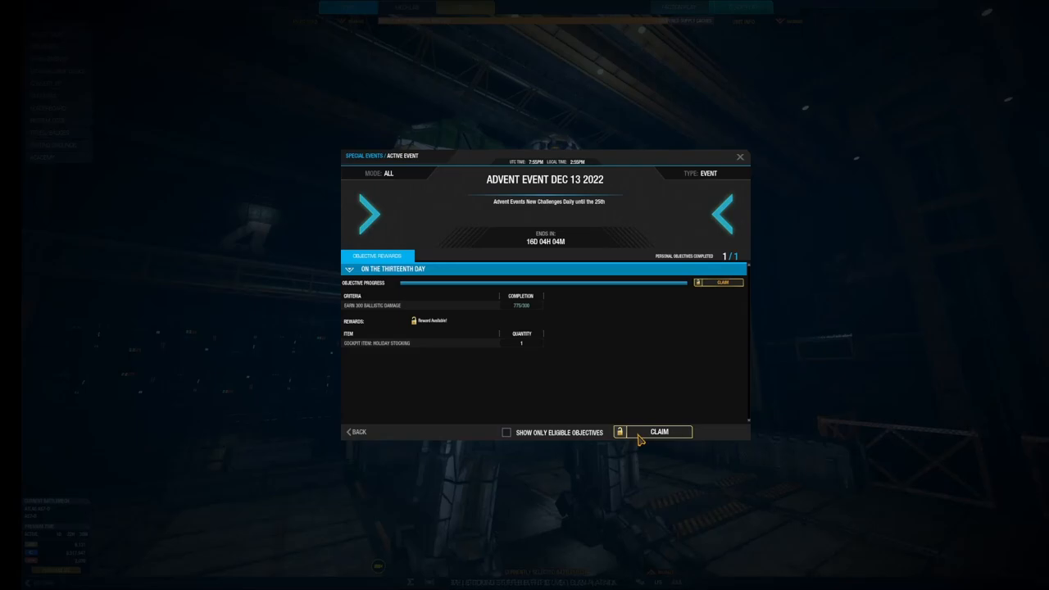
Claim the Holiday Stocking reward for the Thirteenth Day objective and confirm receipt
left_click(639, 435)
left_click(643, 355)
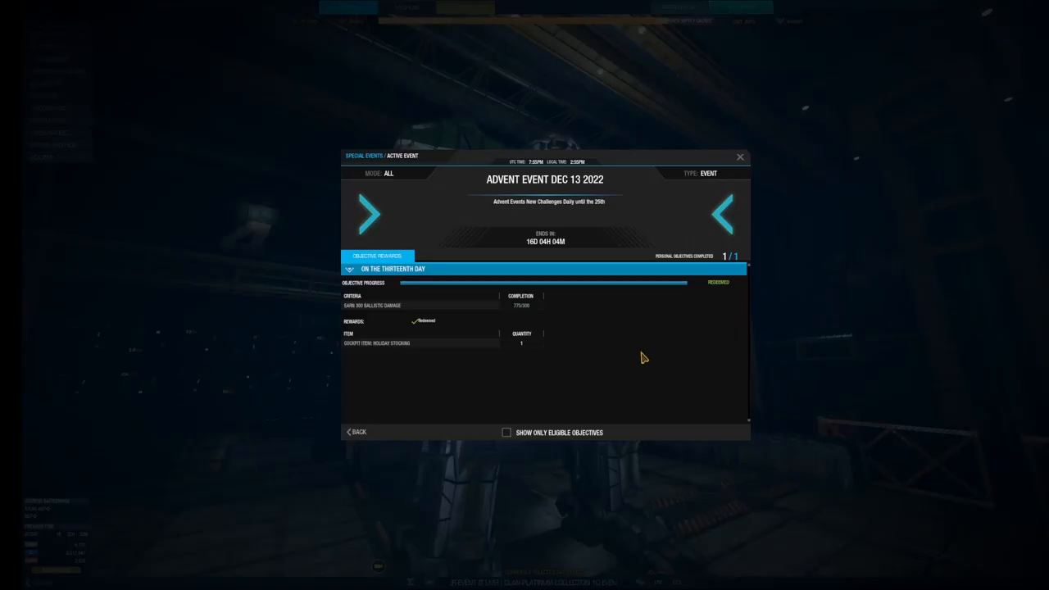
Return to the Special Events browser to reach Stocking Stuffers 2022 Phase 1
left_click(358, 436)
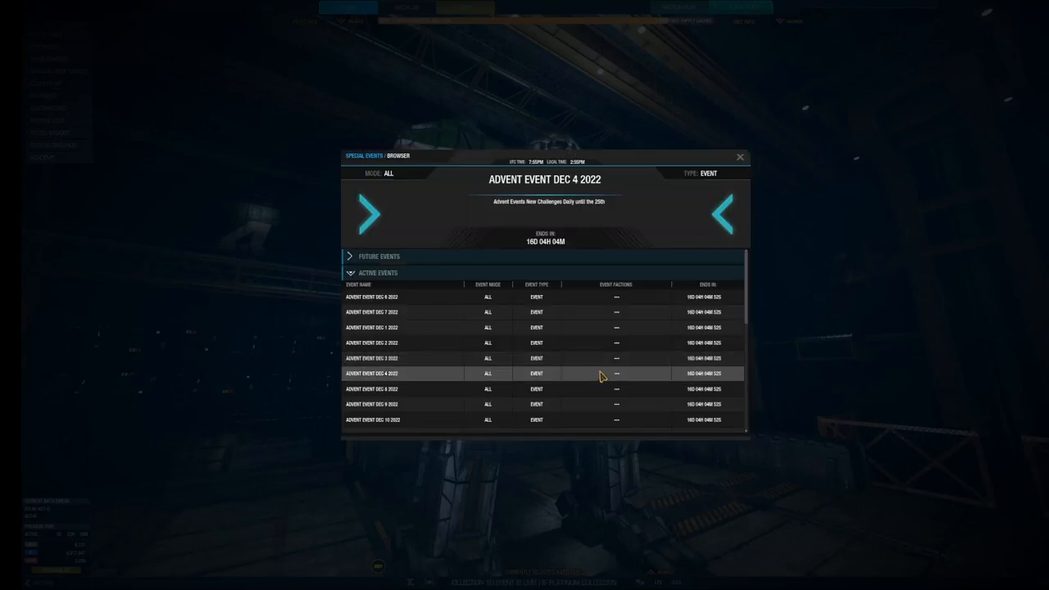
scroll(603, 375, "down", 2)
scroll(594, 374, "down", 2)
scroll(589, 374, "down", 2)
scroll(587, 372, "down", 1)
scroll(587, 372, "down", 3)
scroll(587, 373, "down", 1)
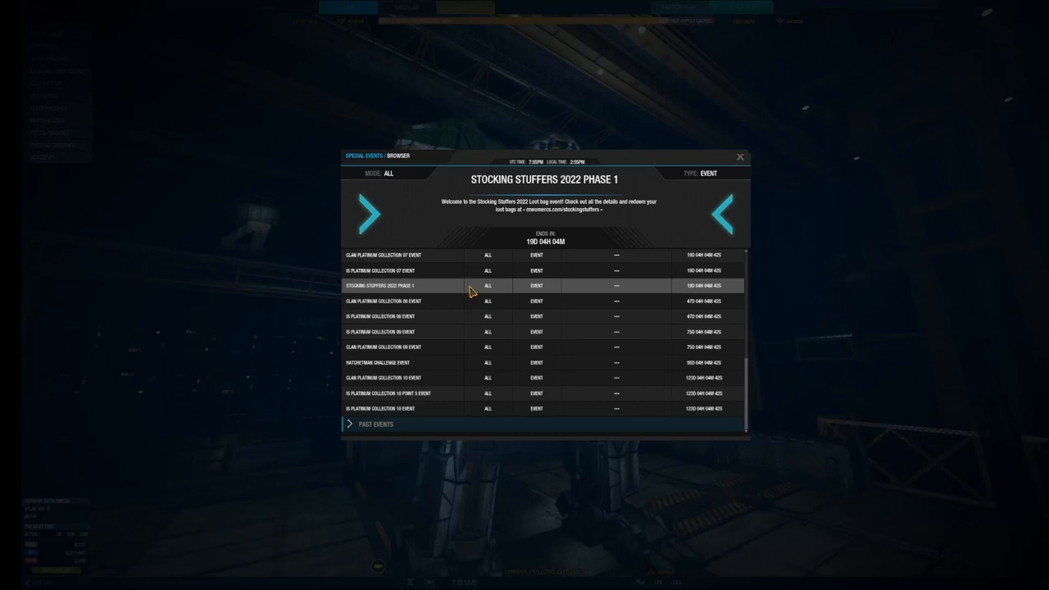
left_click(470, 292)
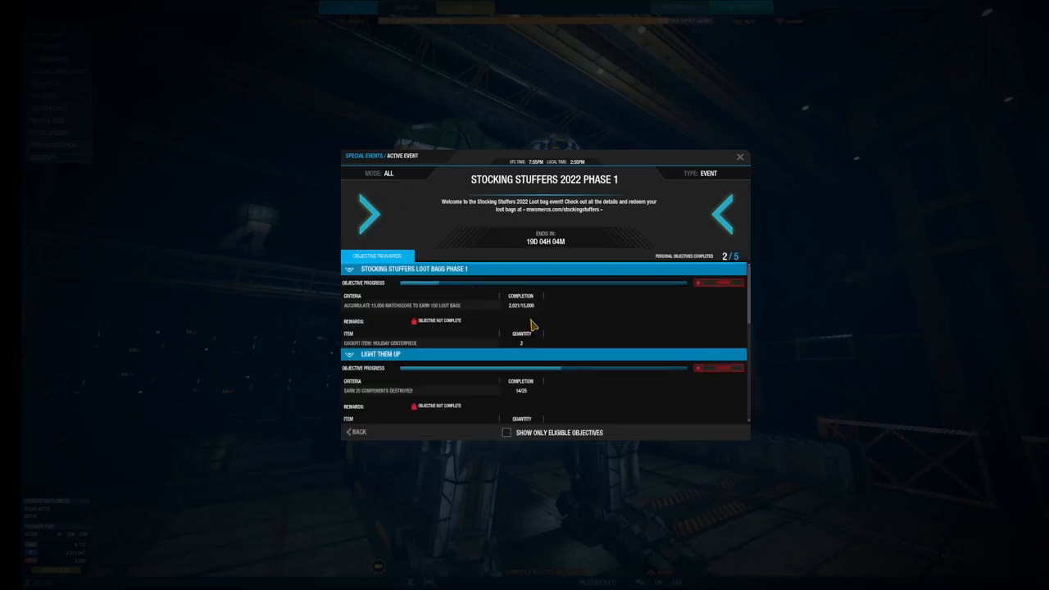
scroll(596, 336, "down", 3)
scroll(596, 336, "down", 1)
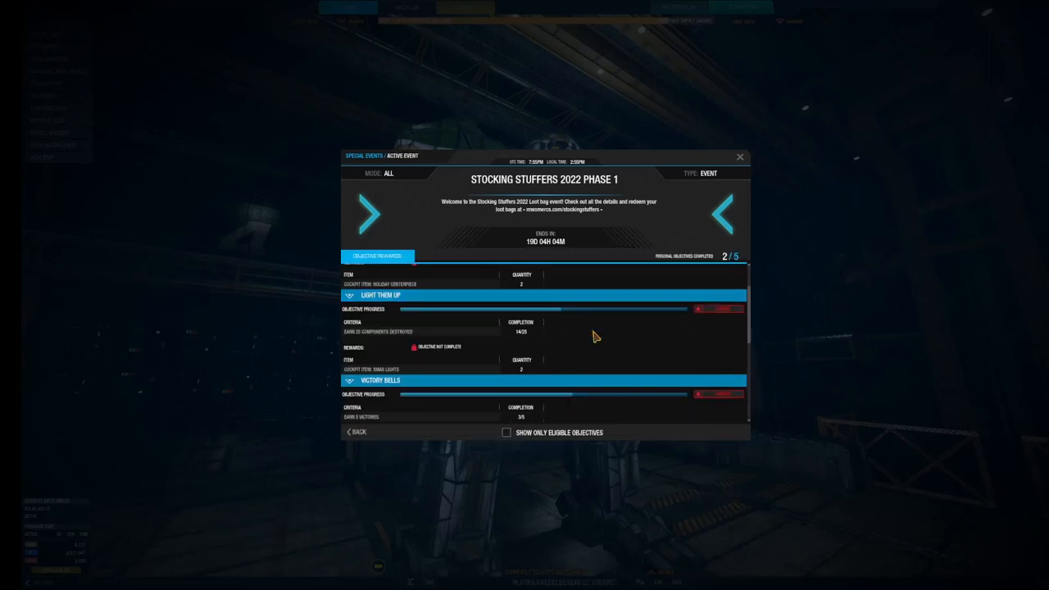
scroll(414, 339, "up", 2)
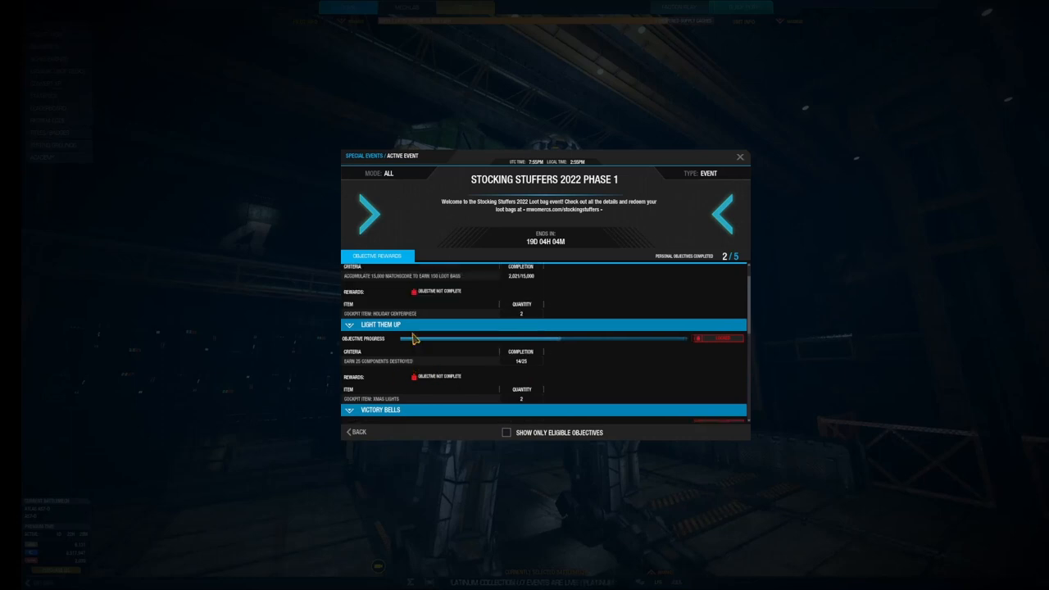
scroll(492, 308, "up", 2)
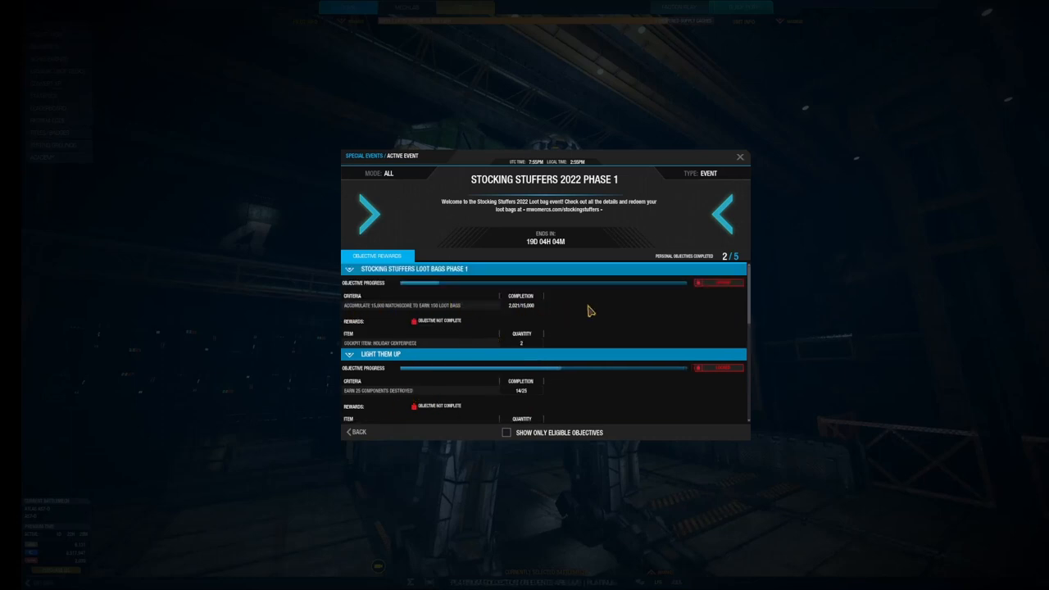
scroll(600, 311, "down", 3)
scroll(600, 311, "down", 6)
scroll(603, 313, "down", 3)
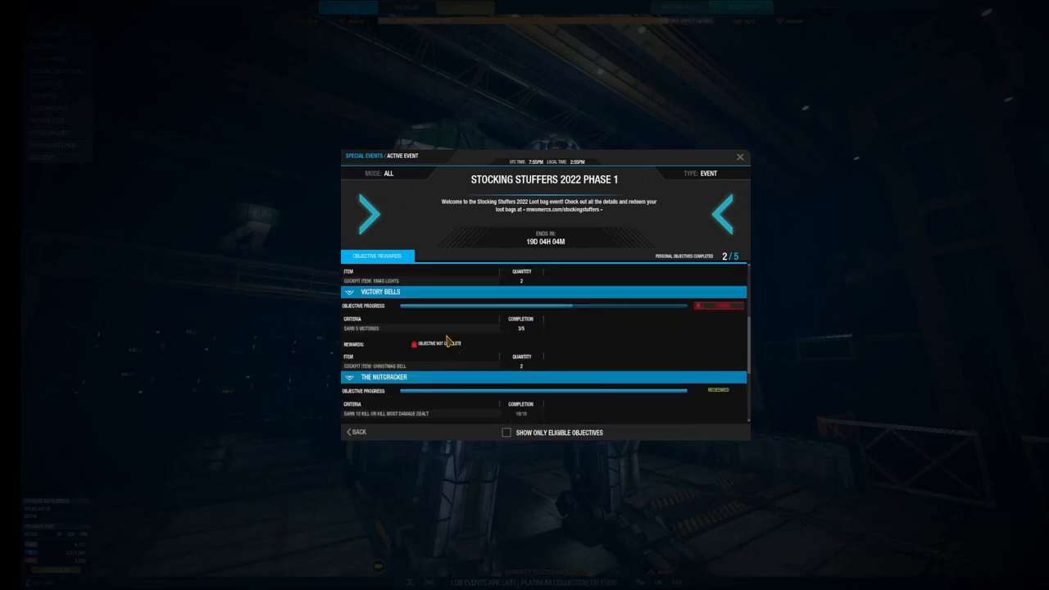
scroll(572, 332, "down", 1)
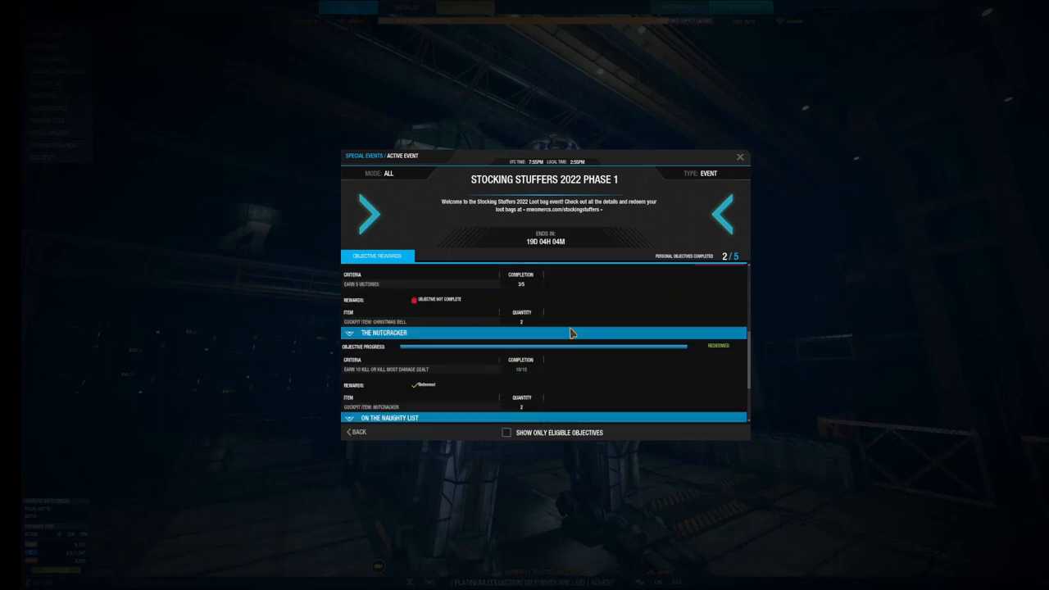
scroll(587, 364, "down", 1)
scroll(584, 364, "down", 1)
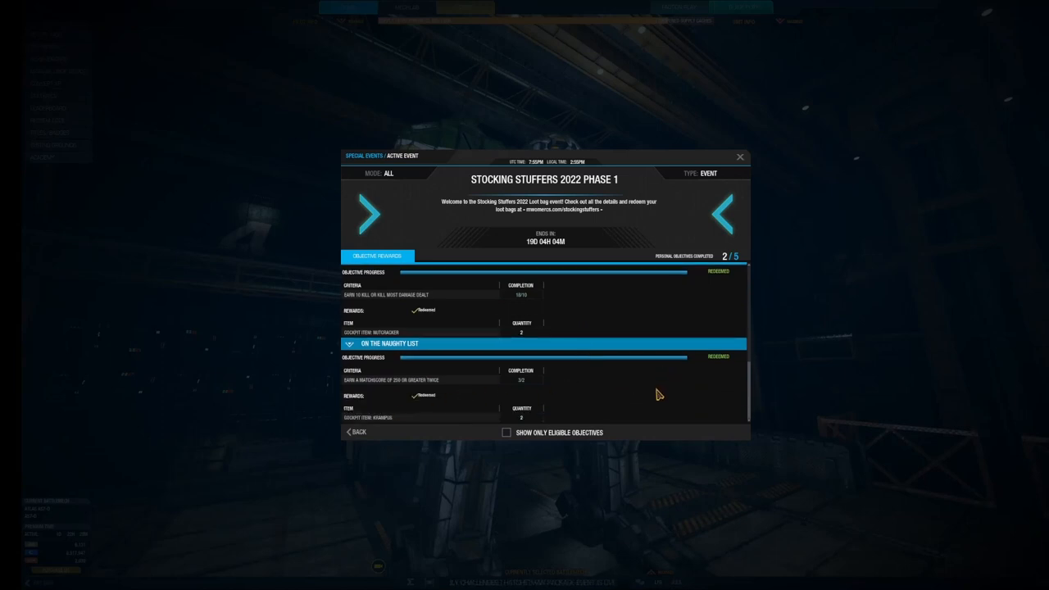
scroll(657, 395, "down", 2)
scroll(656, 395, "down", 1)
scroll(656, 394, "down", 3)
scroll(655, 395, "down", 1)
scroll(656, 394, "up", 1)
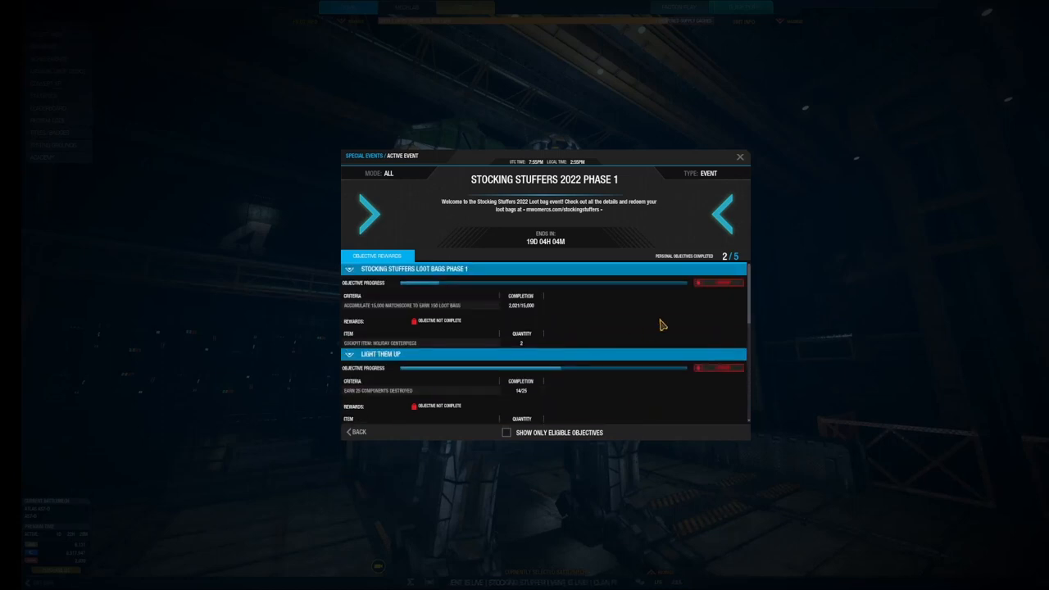